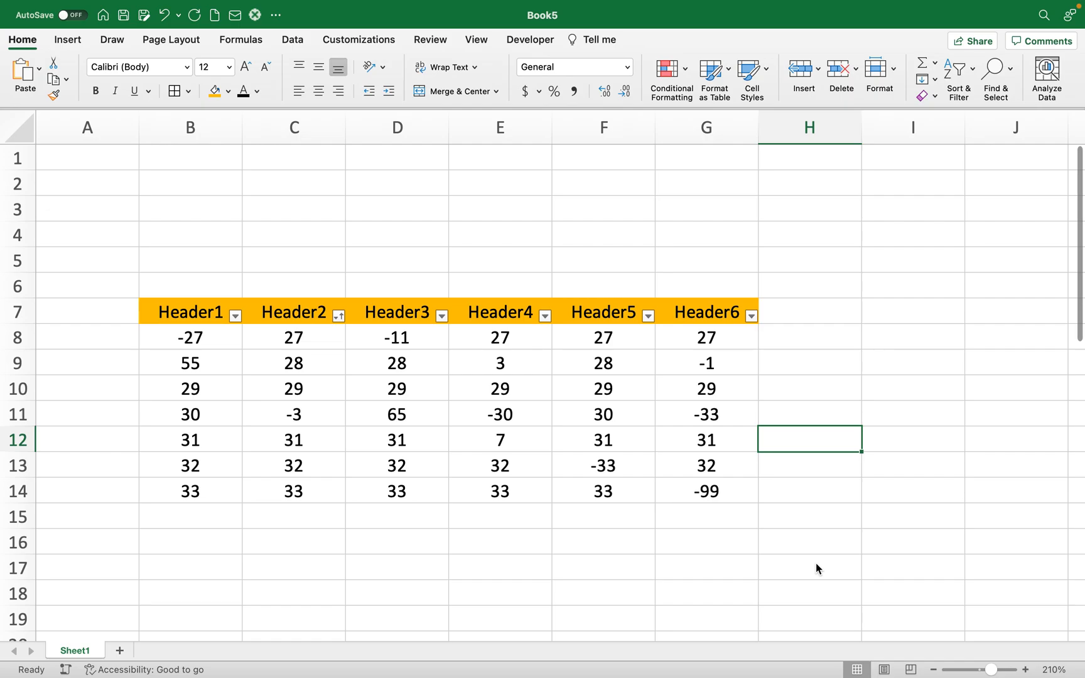
Step: Format the numbers in B8:G14 to display negatives in black parentheses, using the Number style (1,234) with no decimals
{"action": "left_click", "coordinate": [834, 394]}
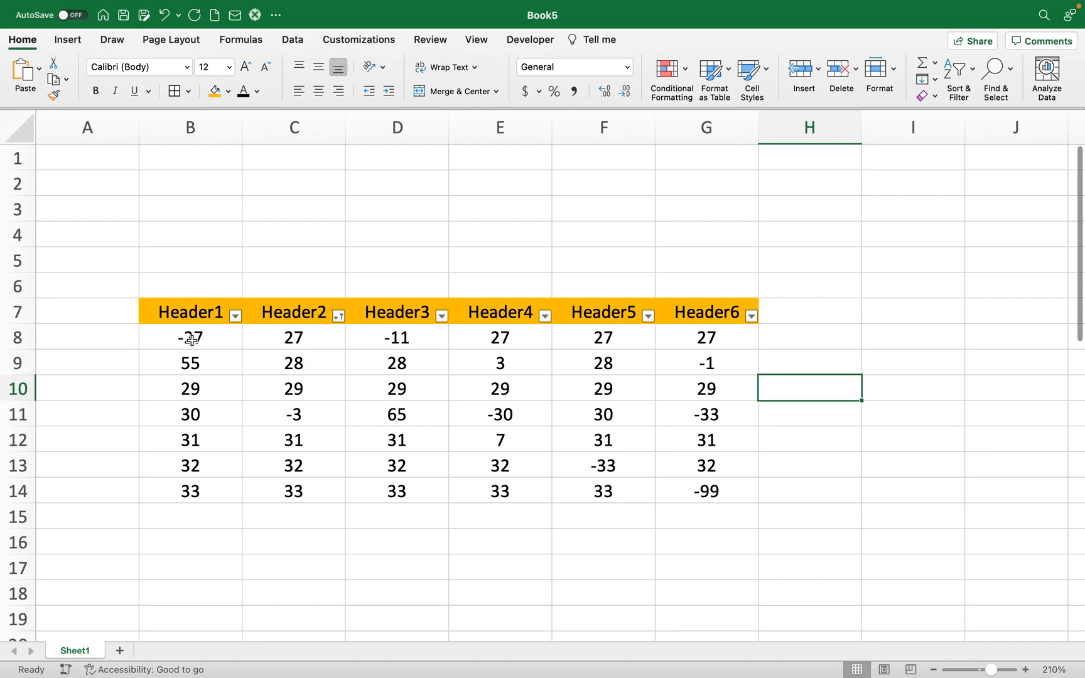
{"action": "left_click_drag", "start_coordinate": [191, 340], "coordinate": [698, 489]}
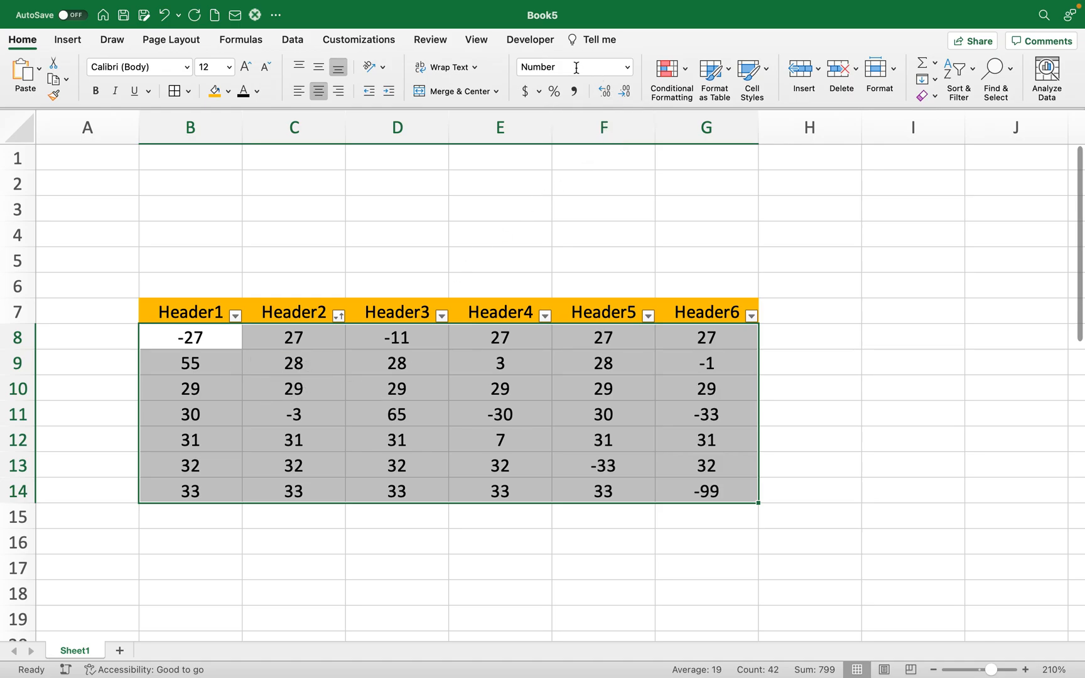
{"action": "left_click", "coordinate": [628, 68]}
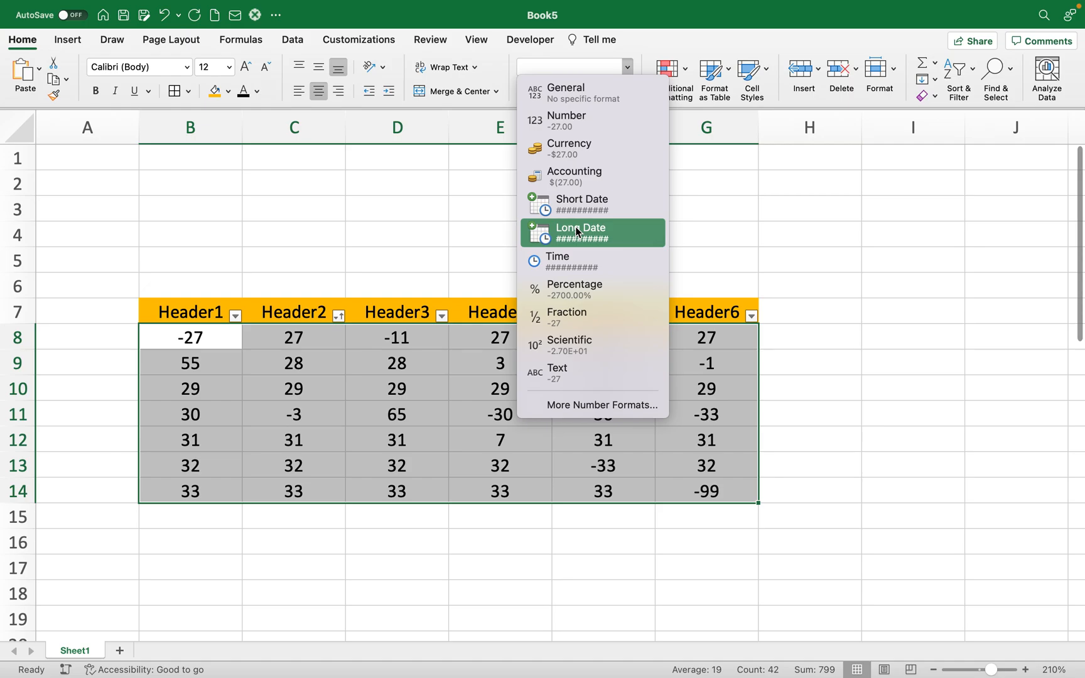
{"action": "left_click", "coordinate": [572, 405]}
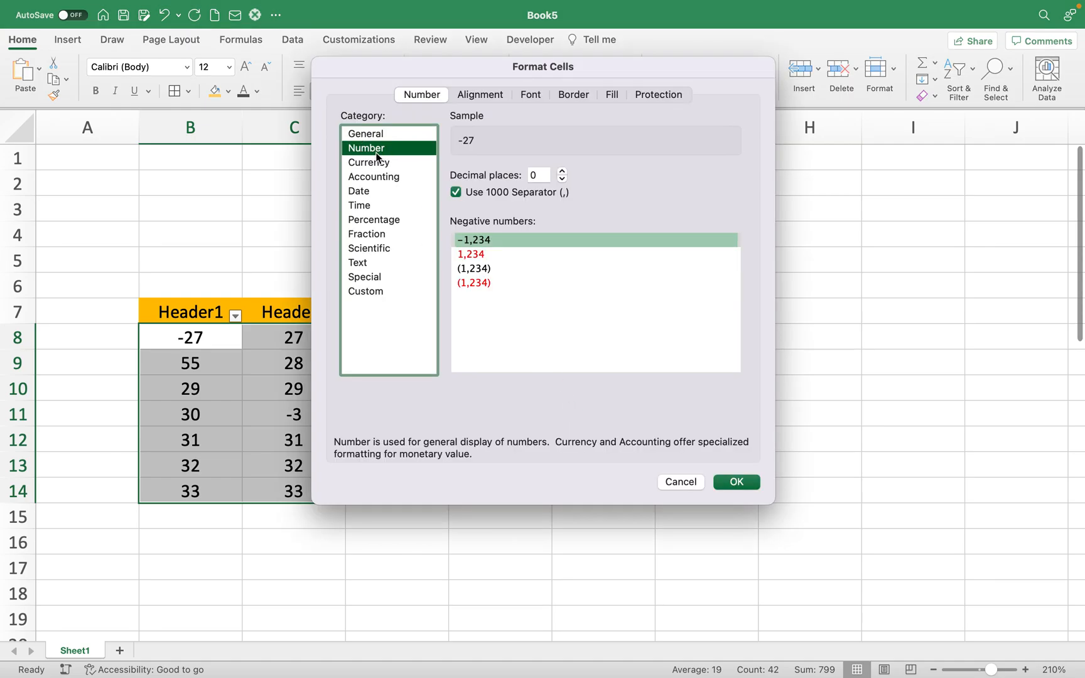
{"action": "left_click", "coordinate": [485, 241]}
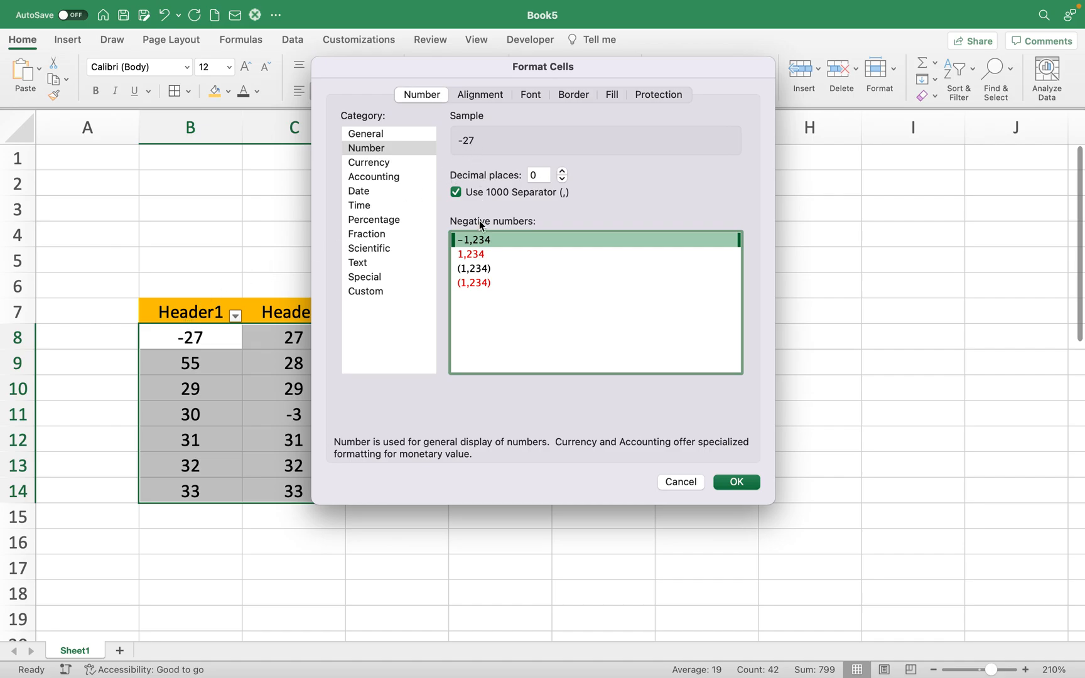
{"action": "left_click", "coordinate": [470, 254]}
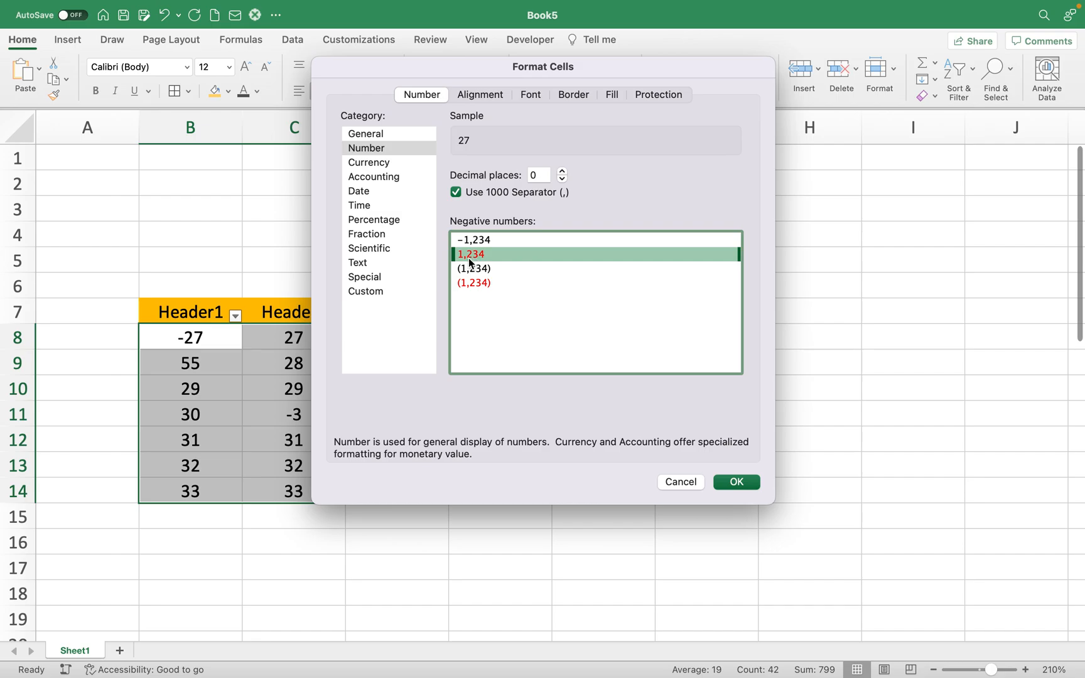
{"action": "left_click", "coordinate": [478, 268]}
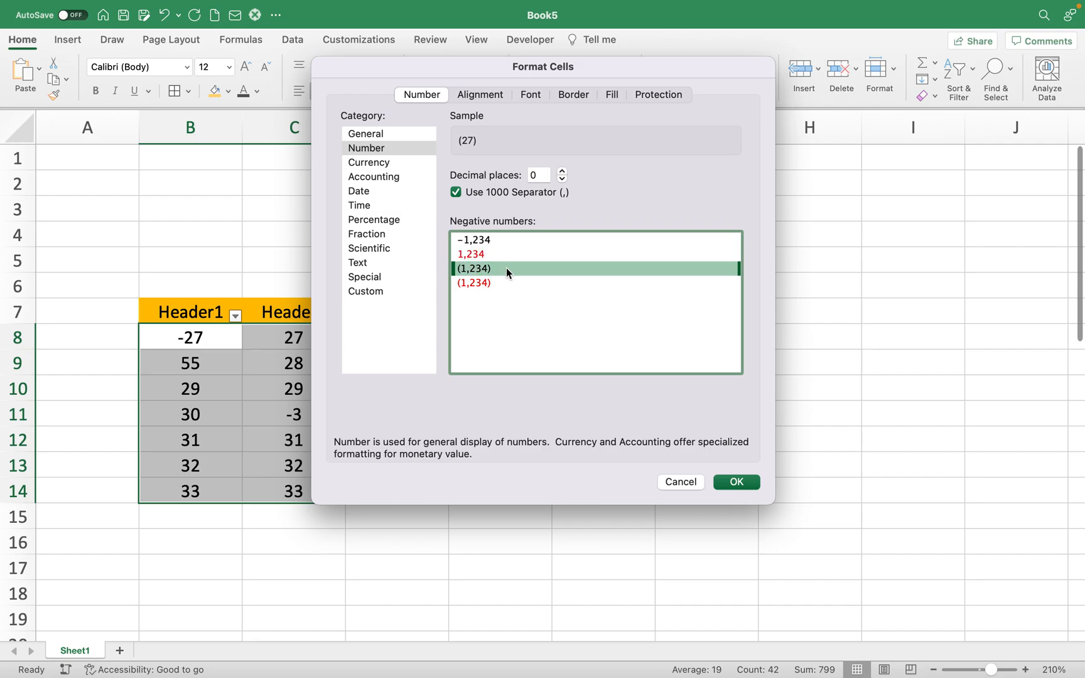
{"action": "left_click", "coordinate": [486, 284]}
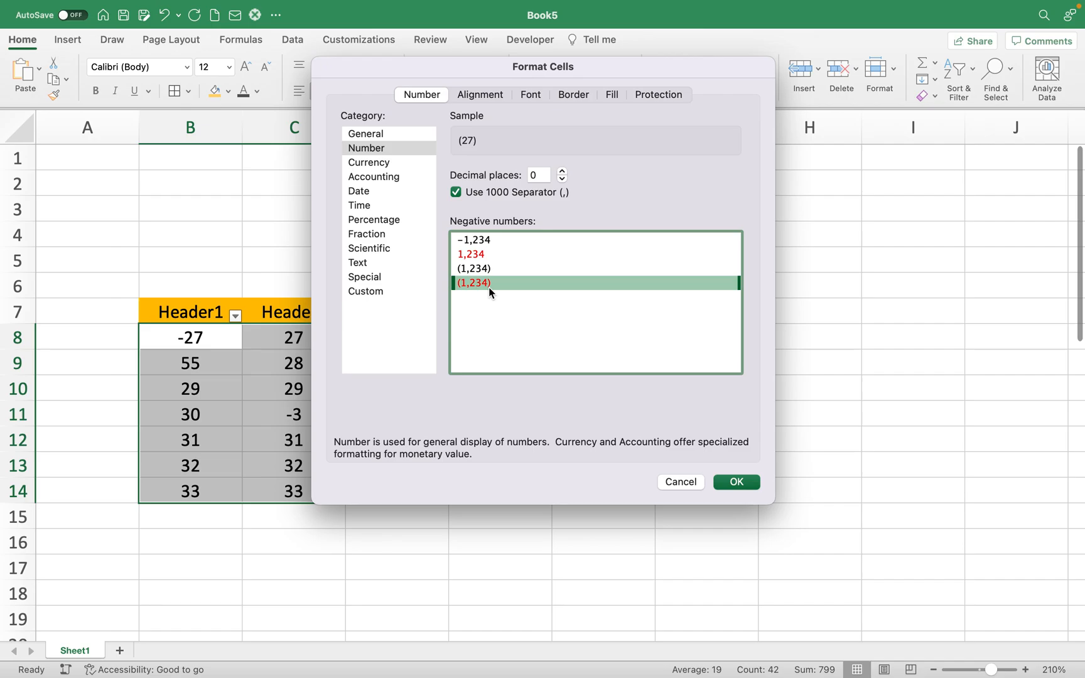
{"action": "left_click", "coordinate": [476, 268]}
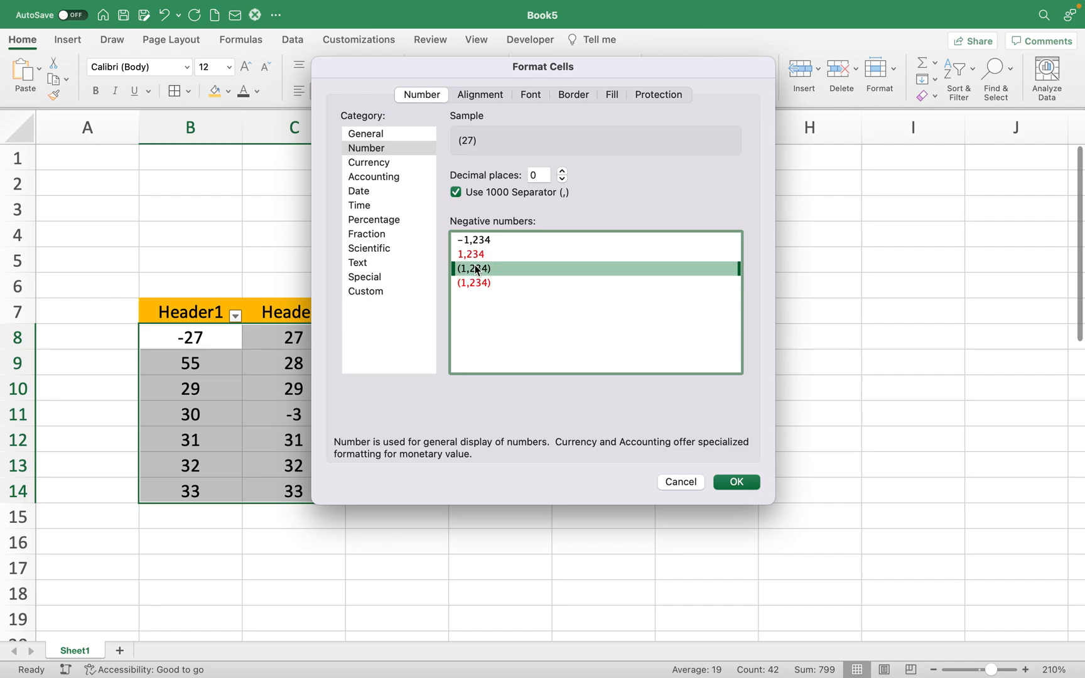
{"action": "left_click", "coordinate": [737, 482]}
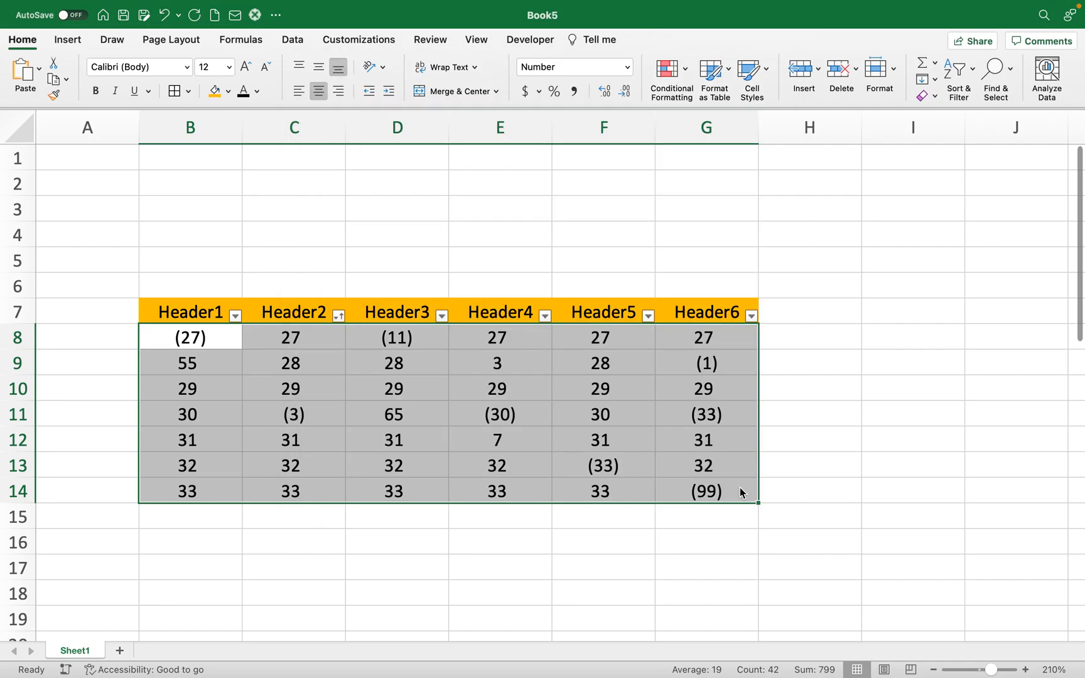
{"action": "left_click", "coordinate": [542, 549]}
{"action": "left_click", "coordinate": [350, 416]}
{"action": "left_click", "coordinate": [162, 339]}
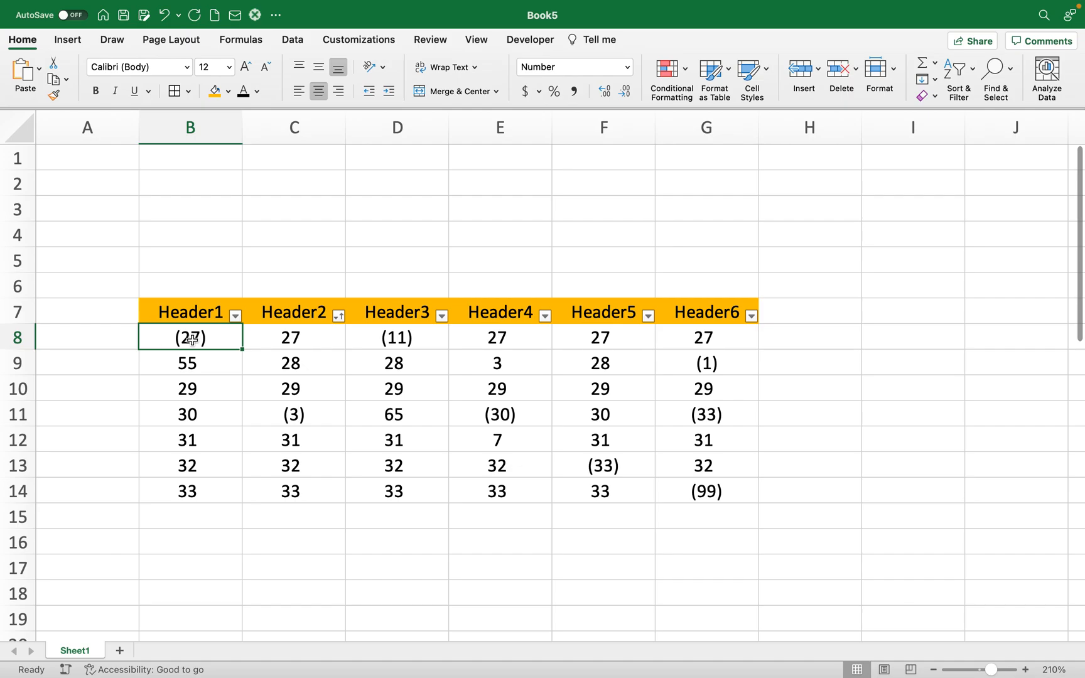
Step: Change the negative number style of B8:G14 to red without a minus sign or parentheses
{"action": "left_click_drag", "start_coordinate": [193, 339], "coordinate": [697, 491]}
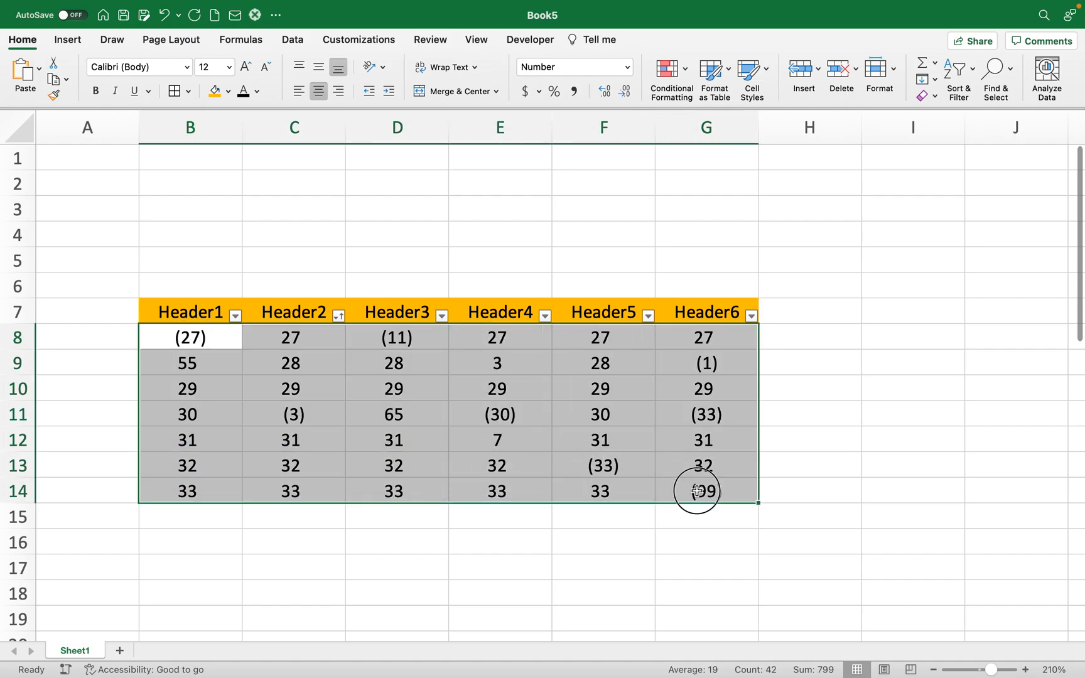
{"action": "left_click", "coordinate": [627, 68]}
{"action": "left_click", "coordinate": [570, 407]}
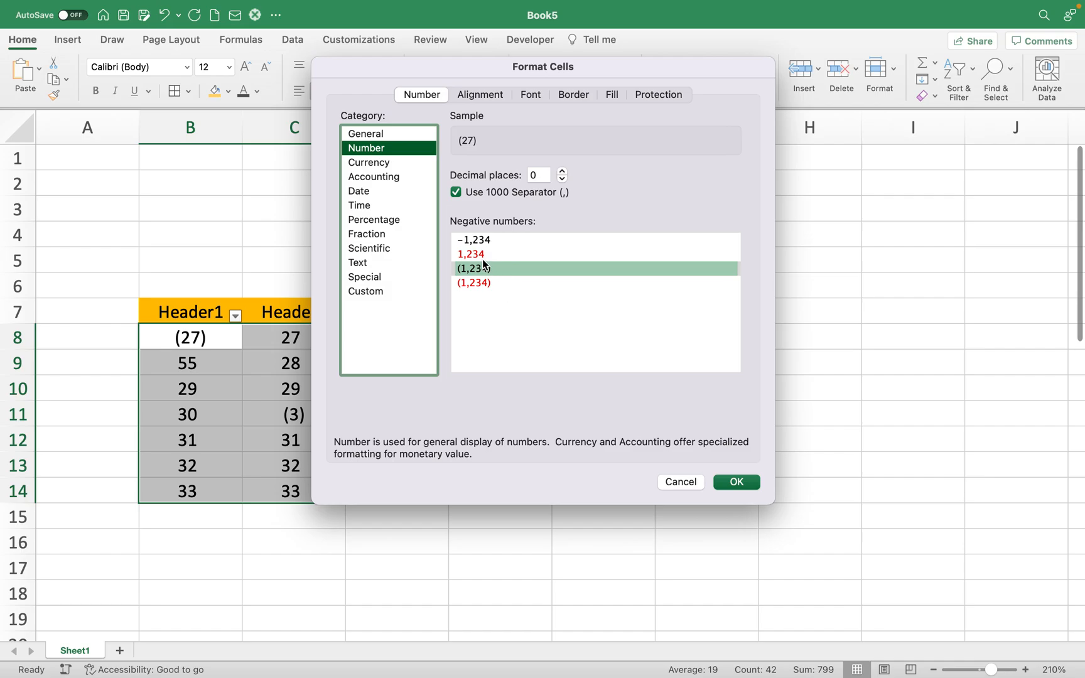
{"action": "left_click", "coordinate": [474, 255]}
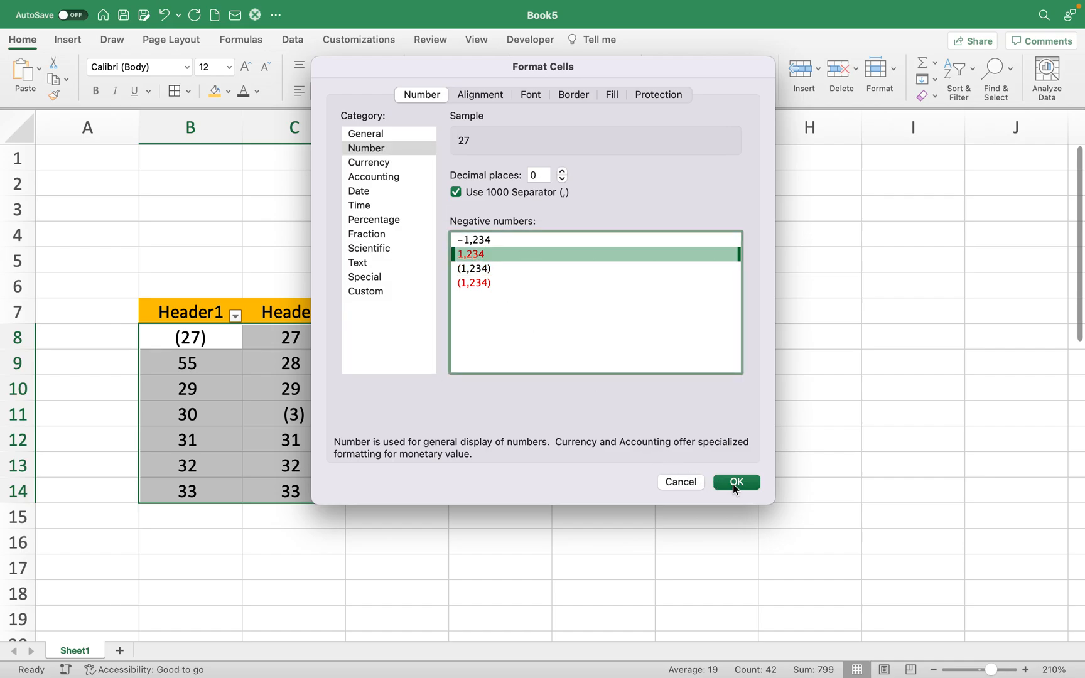
{"action": "left_click", "coordinate": [732, 482]}
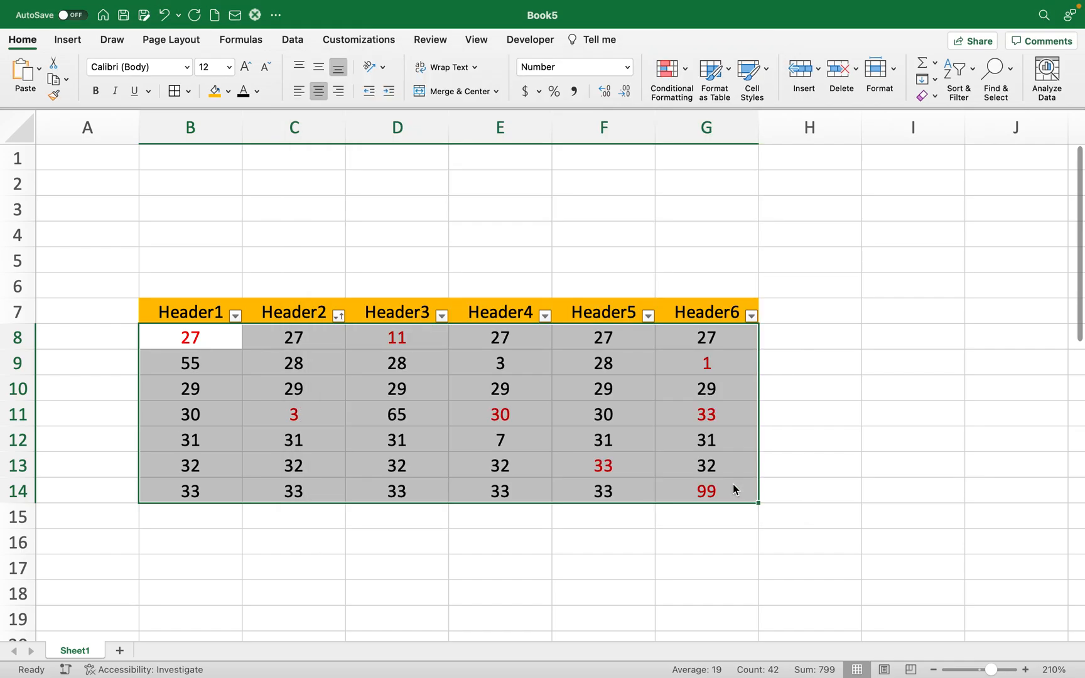
Step: Try a yellow font colour on the values in B8:G14, and set the font back to black
{"action": "left_click", "coordinate": [201, 341]}
{"action": "left_click_drag", "start_coordinate": [201, 342], "coordinate": [669, 495]}
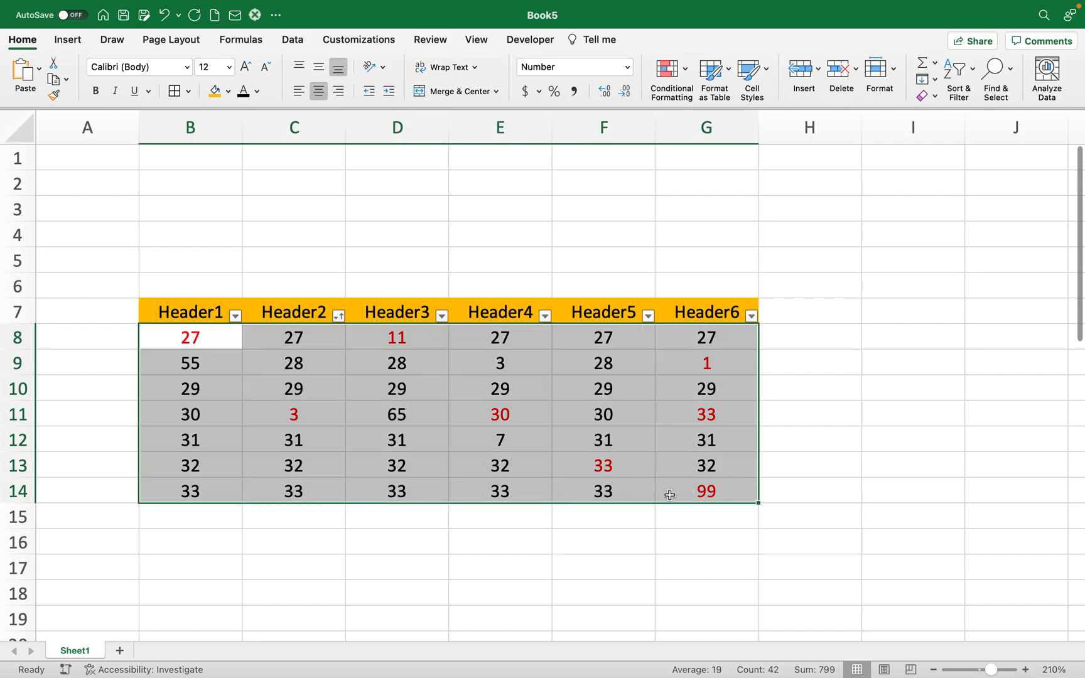
{"action": "left_click", "coordinate": [255, 92]}
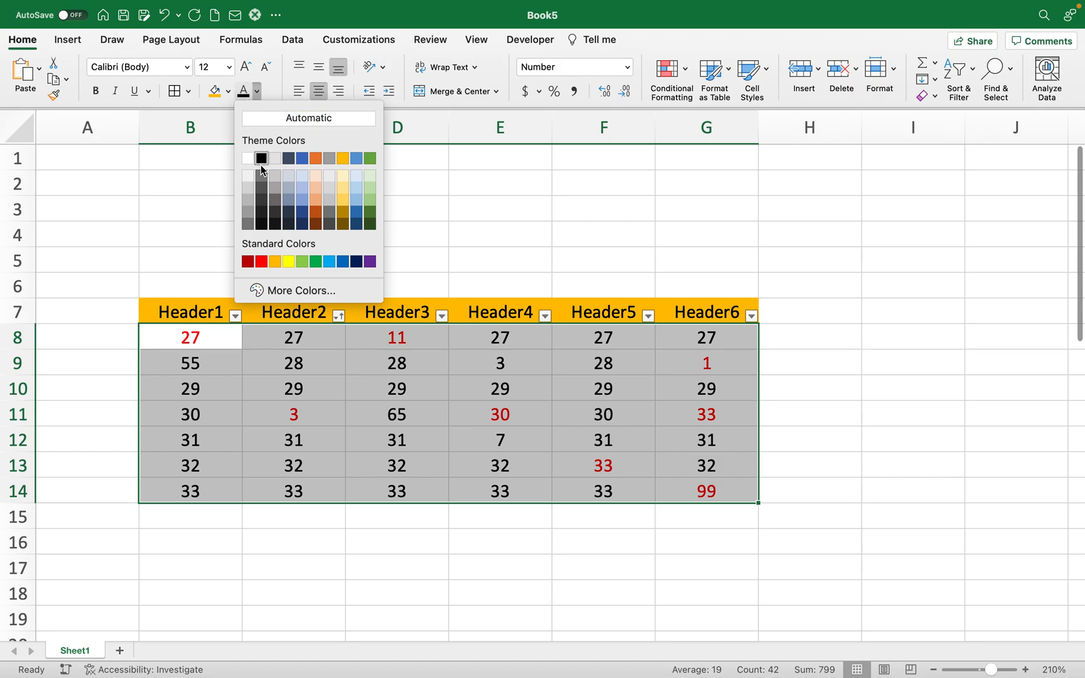
{"action": "left_click", "coordinate": [256, 93]}
{"action": "left_click", "coordinate": [256, 93]}
{"action": "left_click", "coordinate": [288, 261]}
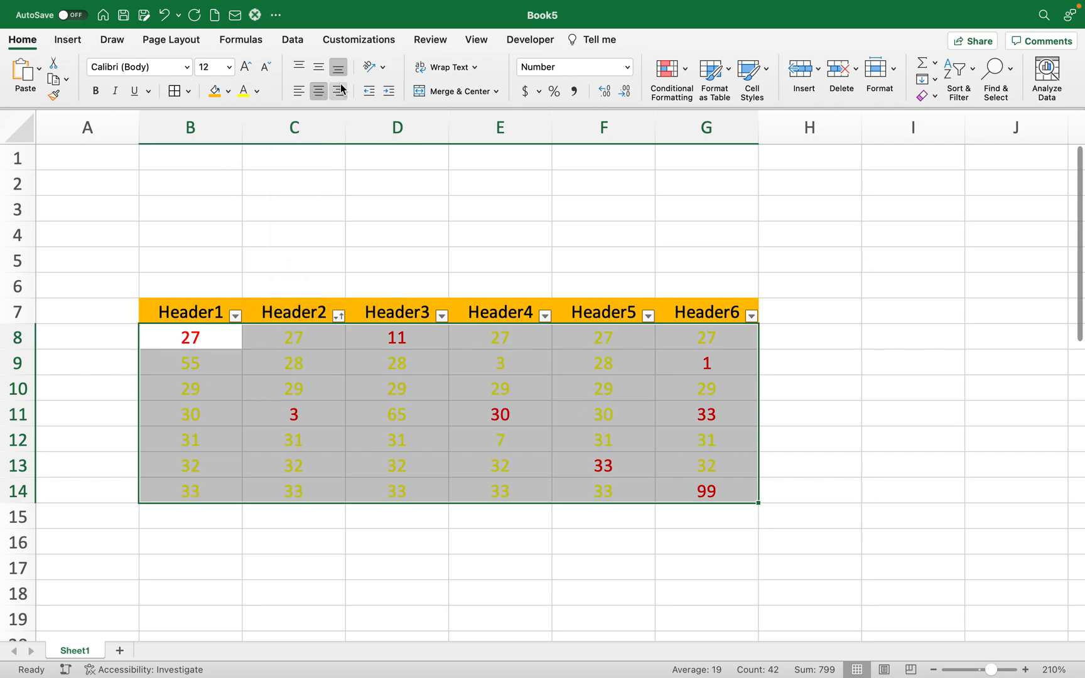
{"action": "left_click", "coordinate": [258, 89]}
{"action": "left_click", "coordinate": [261, 161]}
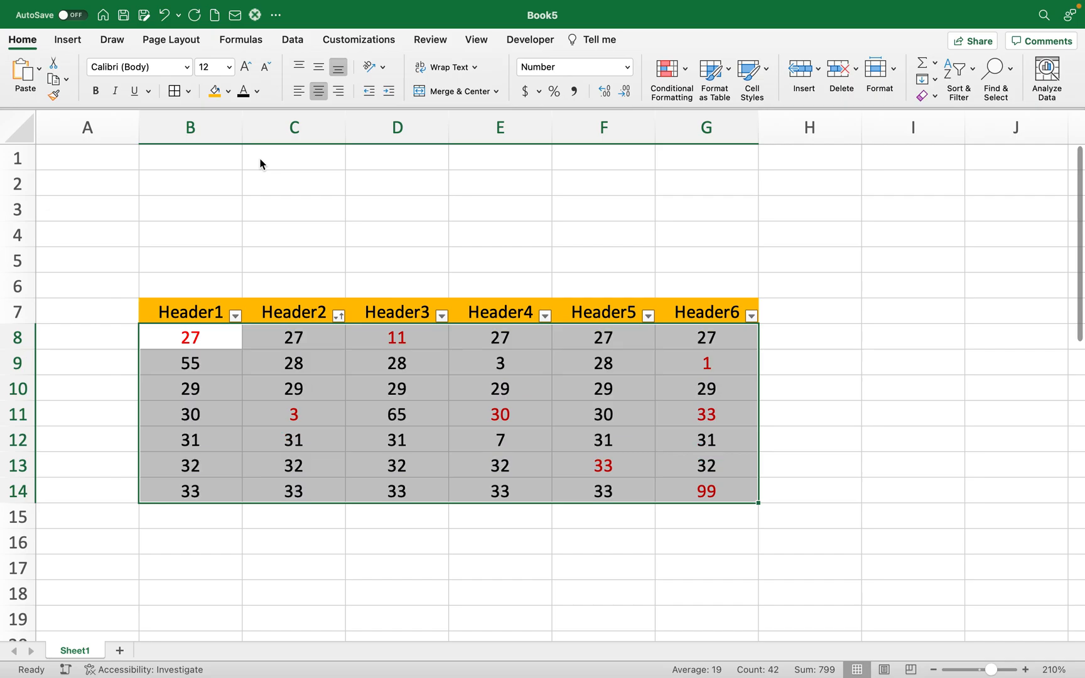
Step: Format the numbers in B8:G14 to display negatives in red parentheses, using the Number style (1,234)
{"action": "left_click", "coordinate": [276, 226]}
{"action": "left_click_drag", "start_coordinate": [180, 339], "coordinate": [678, 492]}
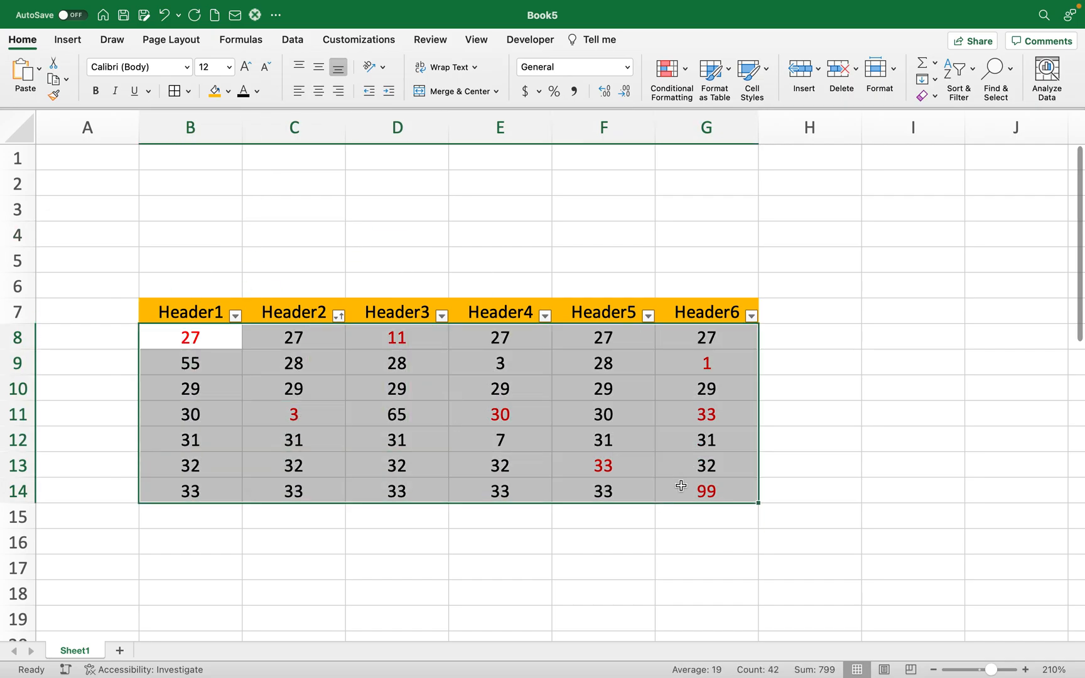
{"action": "left_click", "coordinate": [628, 67]}
{"action": "left_click", "coordinate": [576, 405]}
{"action": "left_click", "coordinate": [477, 284]}
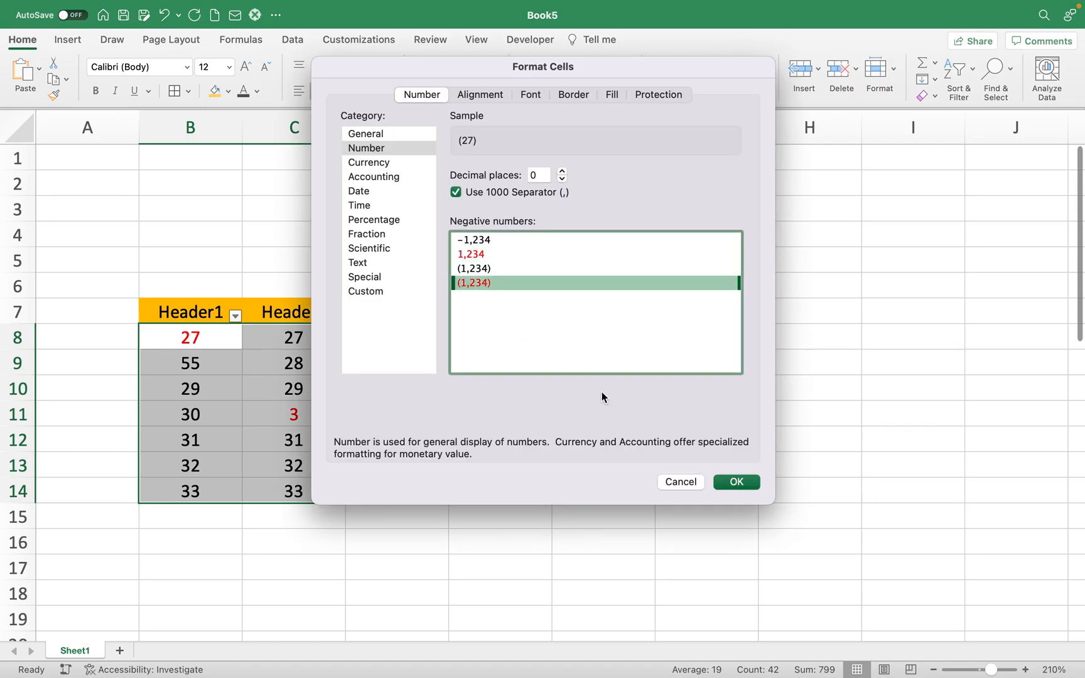
{"action": "left_click", "coordinate": [728, 483]}
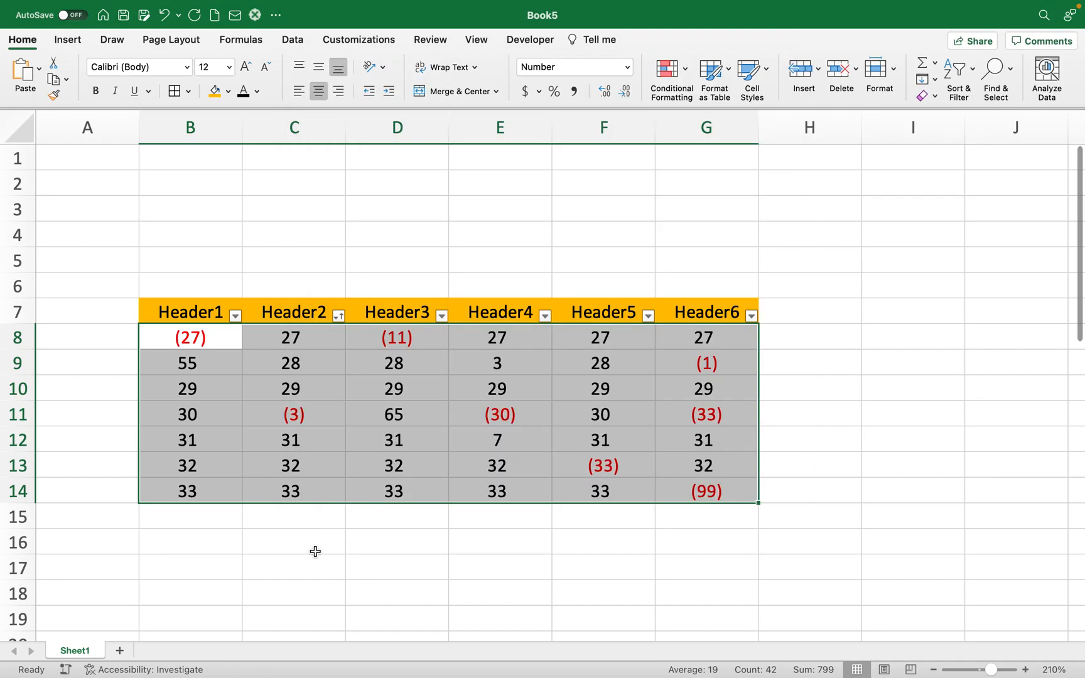
Step: Enter a formula in cell B17 that multiplies the first Header1 value by one: =B8*1
{"action": "left_click", "coordinate": [180, 566]}
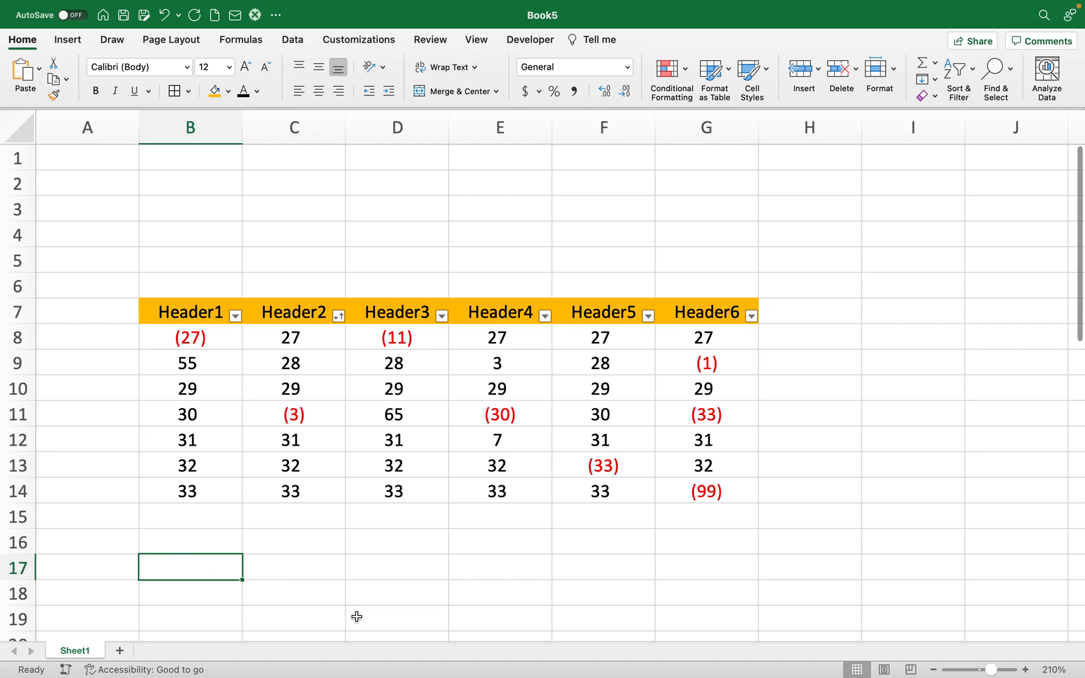
{"action": "type", "text": "="}
{"action": "key", "text": "Up"}
{"action": "key", "text": "Up"}
{"action": "key", "text": "Up"}
{"action": "key", "text": "Up"}
{"action": "key", "text": "Up"}
{"action": "key", "text": "Up"}
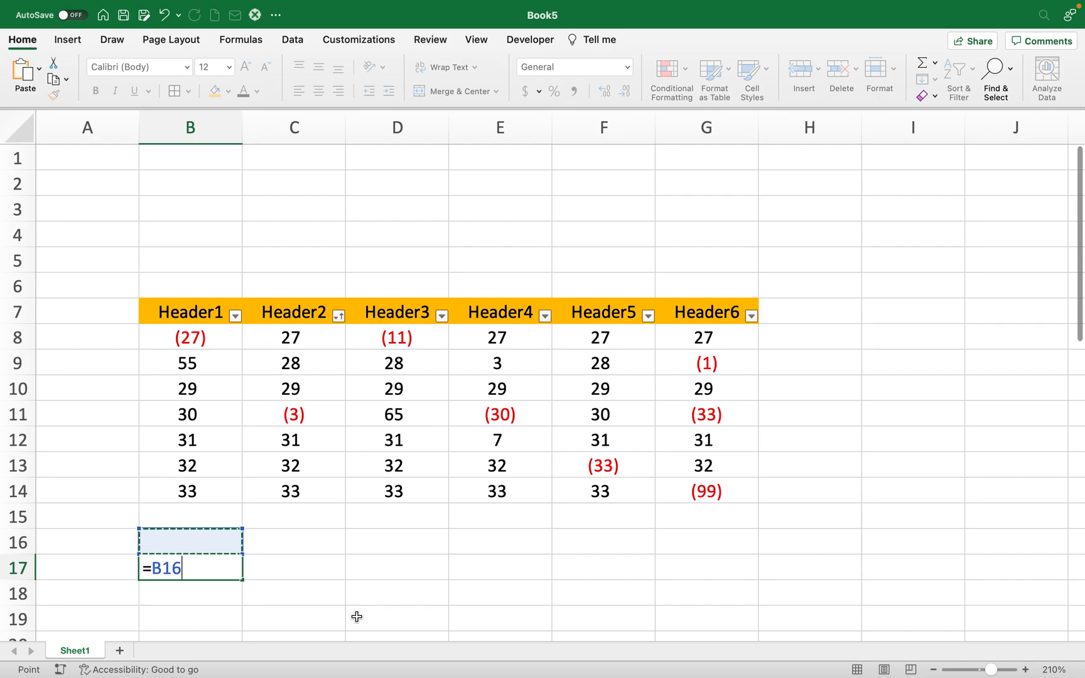
{"action": "key", "text": "Up"}
{"action": "key", "text": "Up"}
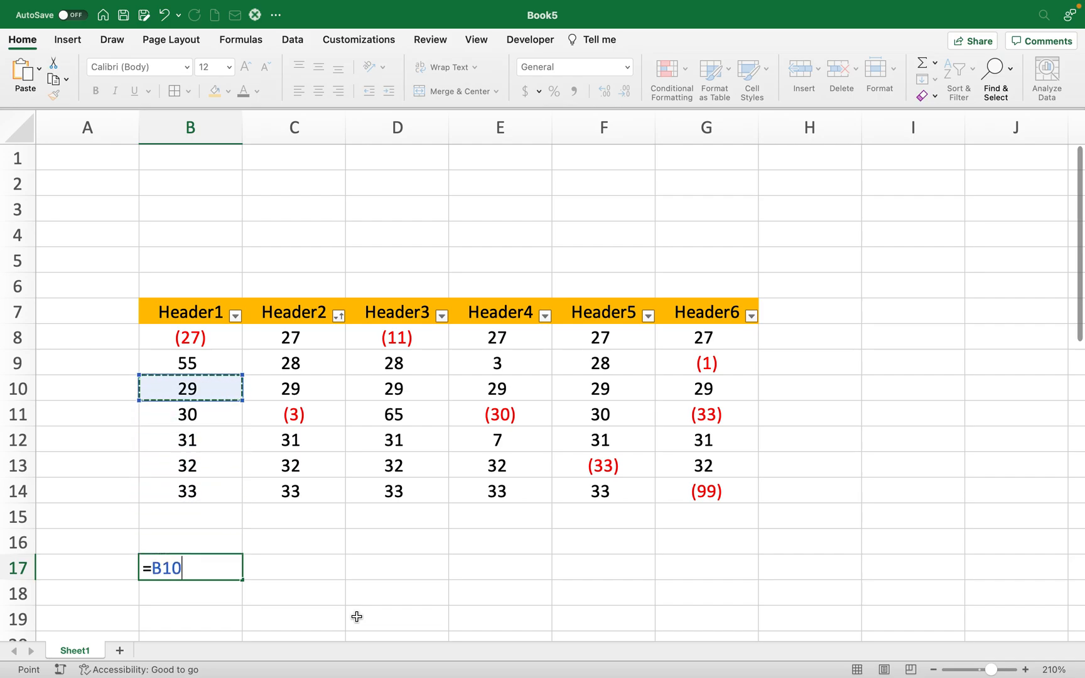
{"action": "key", "text": "Up"}
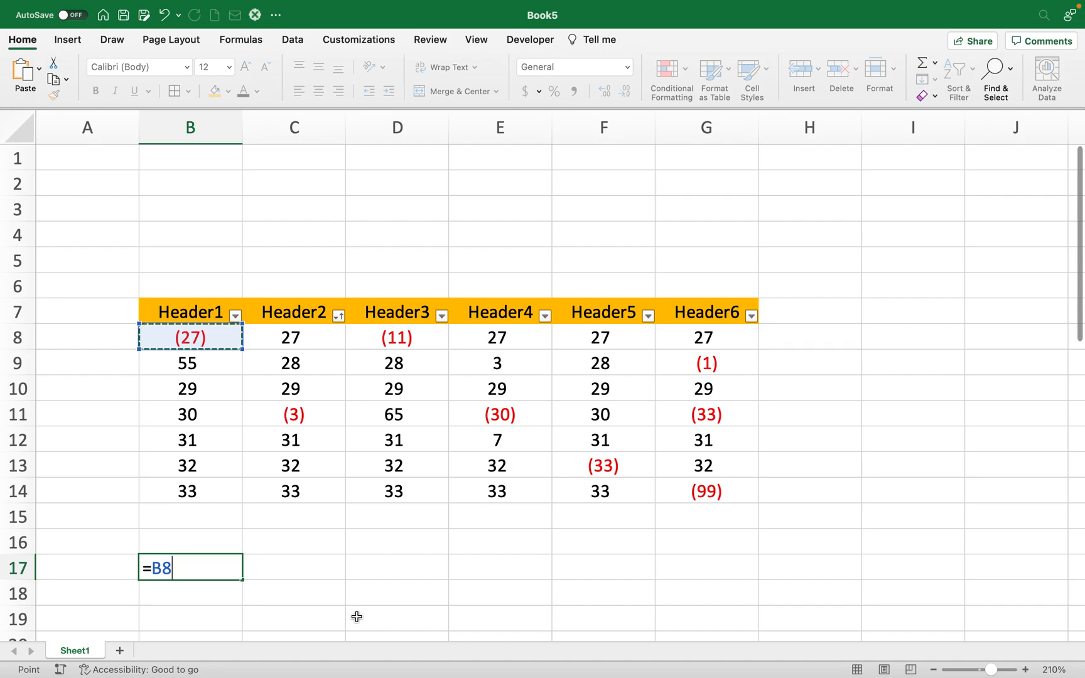
{"action": "type", "text": "*"}
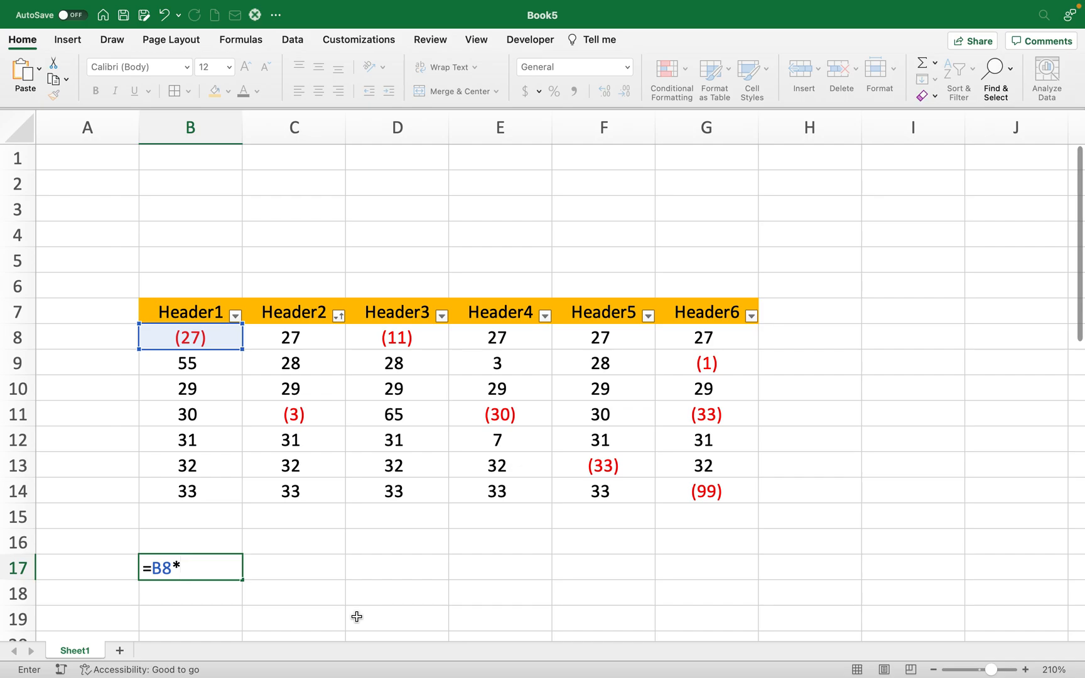
{"action": "type", "text": "1"}
{"action": "key", "text": "Return"}
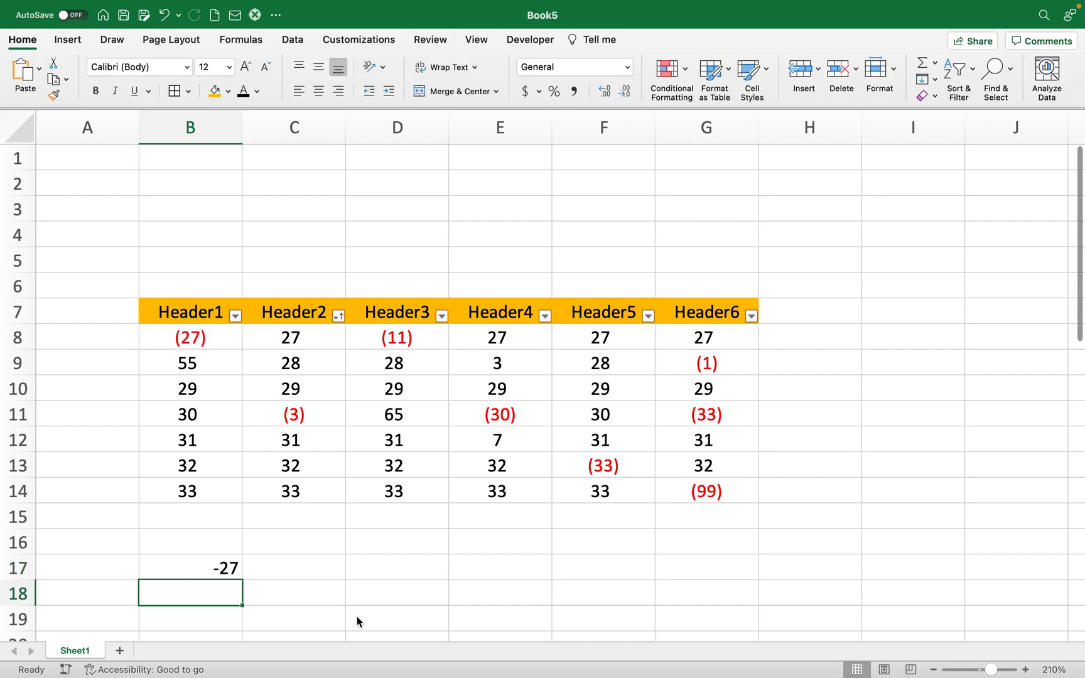
Step: Wrap the formula in B17 in the ABS function so it reads =ABS(B8*1)
{"action": "left_click", "coordinate": [221, 571]}
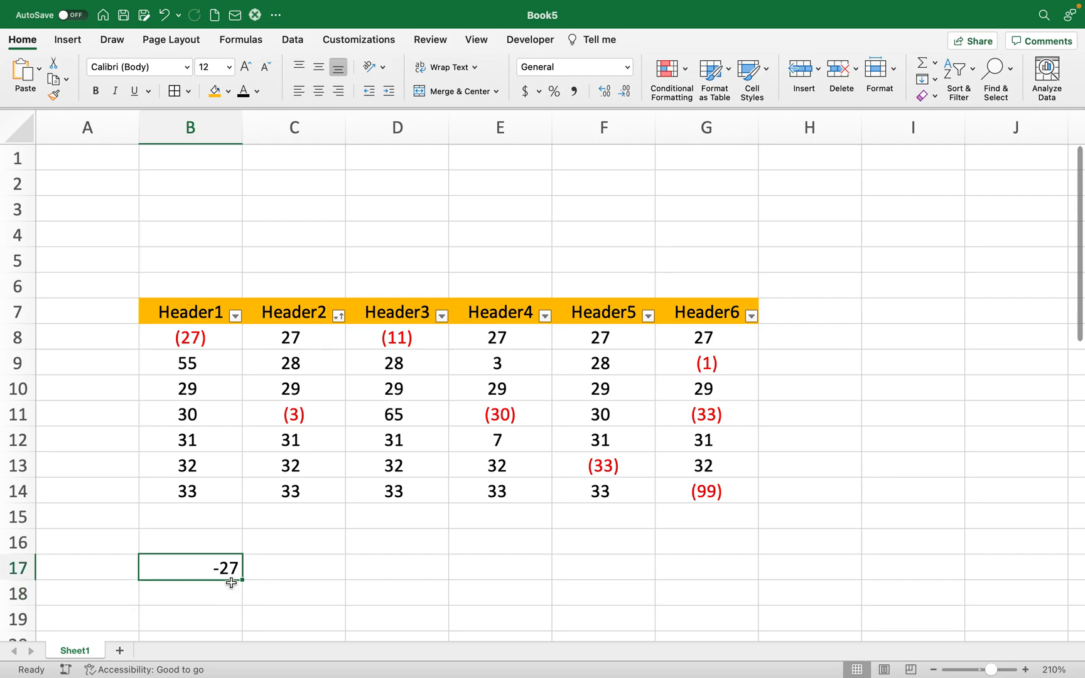
{"action": "double_click", "coordinate": [212, 568]}
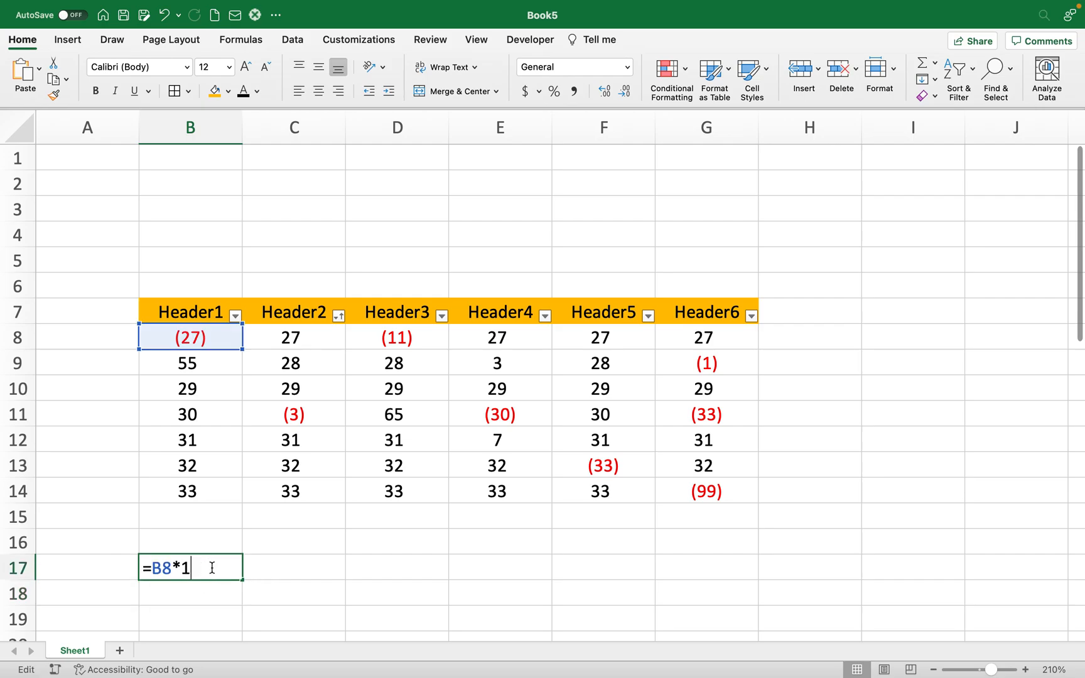
{"action": "left_click", "coordinate": [152, 569]}
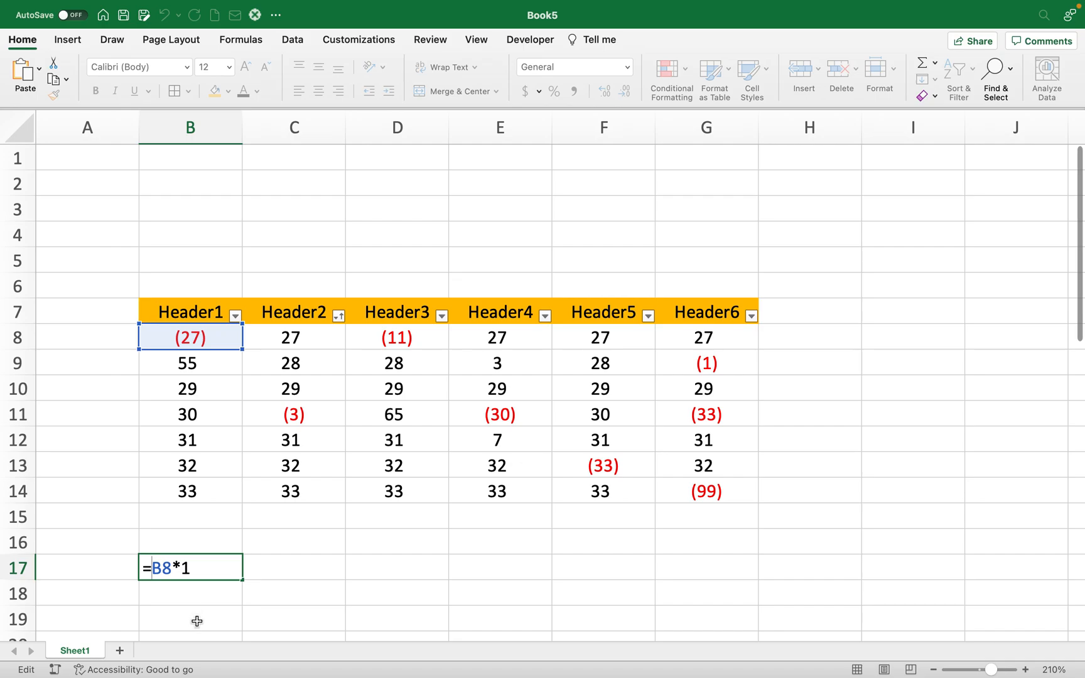
{"action": "type", "text": "Ab"}
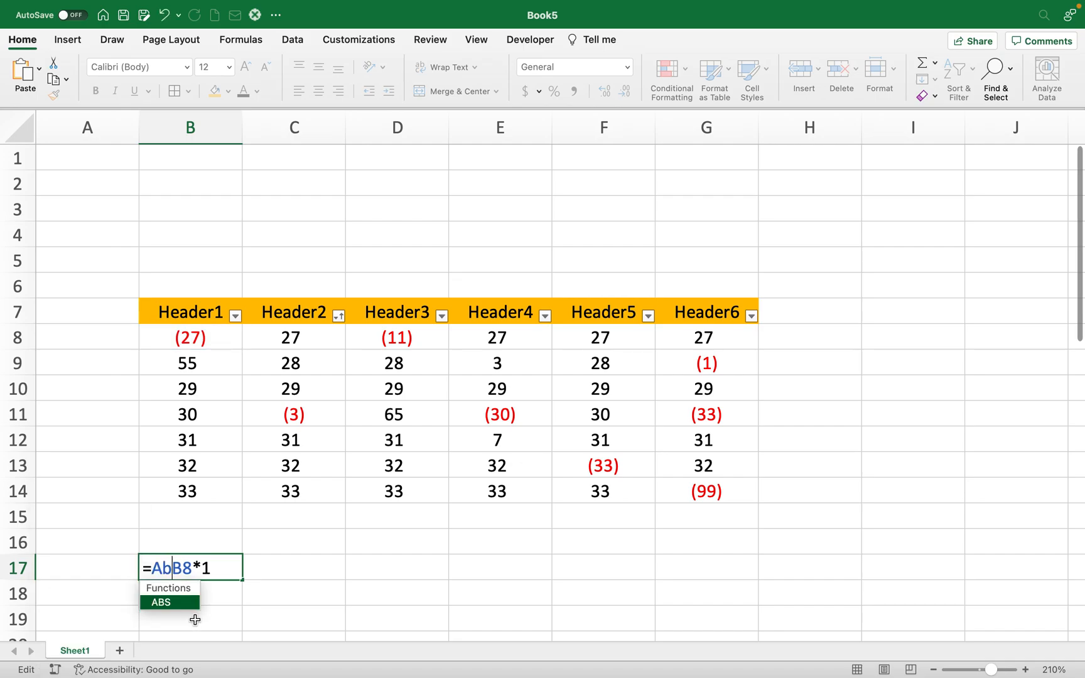
{"action": "double_click", "coordinate": [172, 605]}
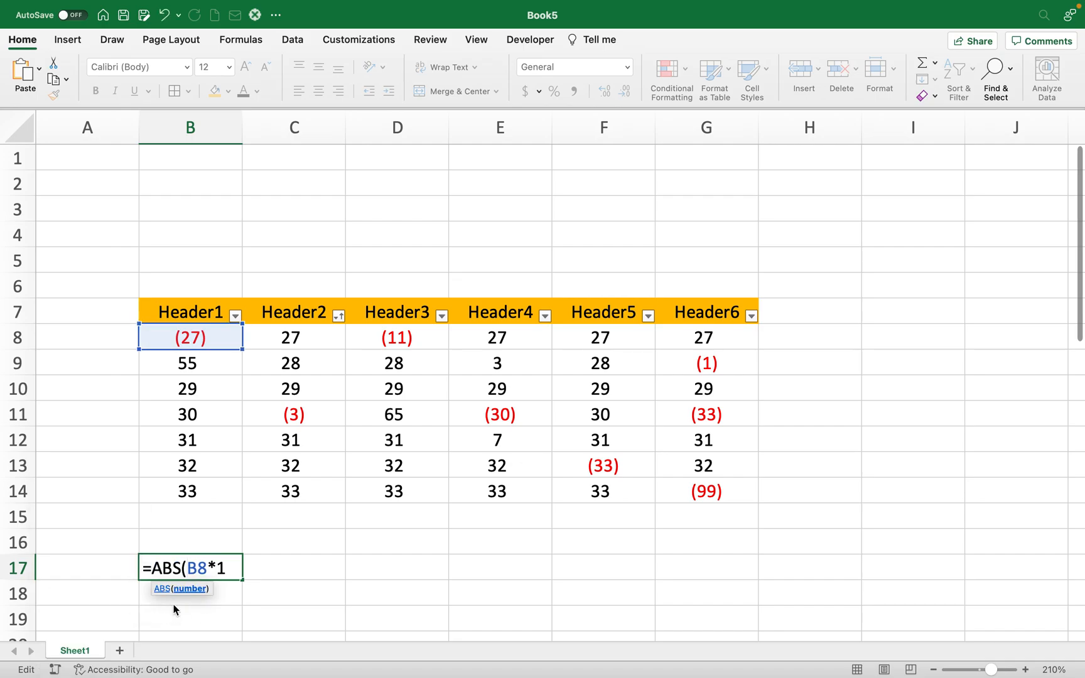
{"action": "left_click", "coordinate": [232, 568]}
{"action": "type", "text": ")"}
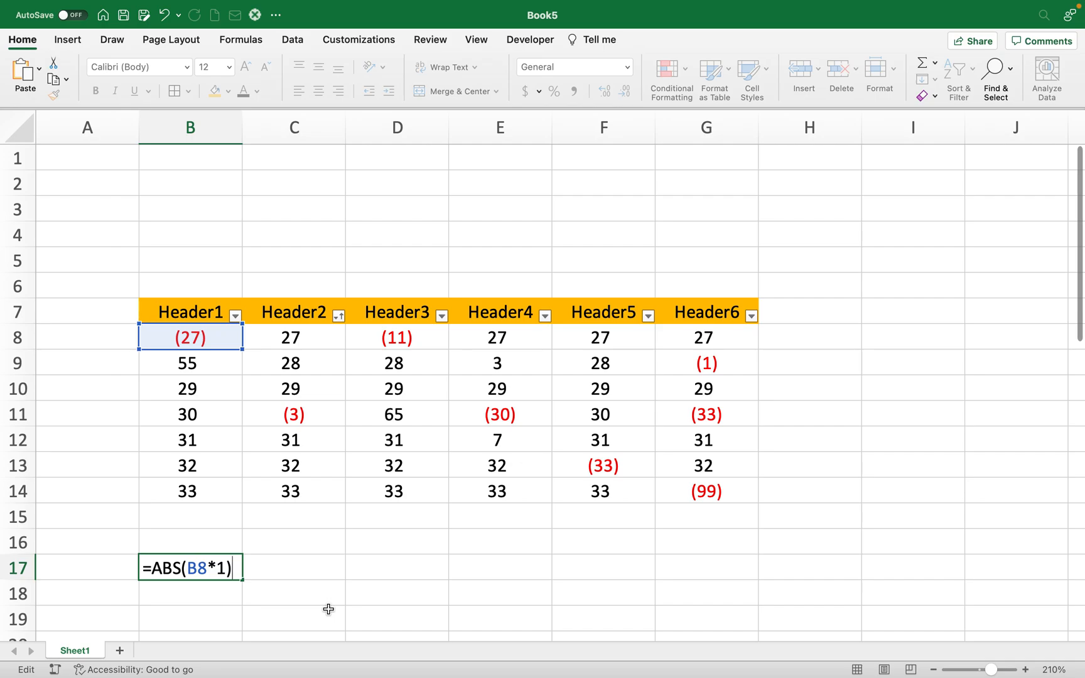
{"action": "key", "text": "Return"}
Step: Remove the ABS function from the formula in B17 and multiply by minus one instead: =(B8*1)*-1
{"action": "left_click", "coordinate": [193, 566]}
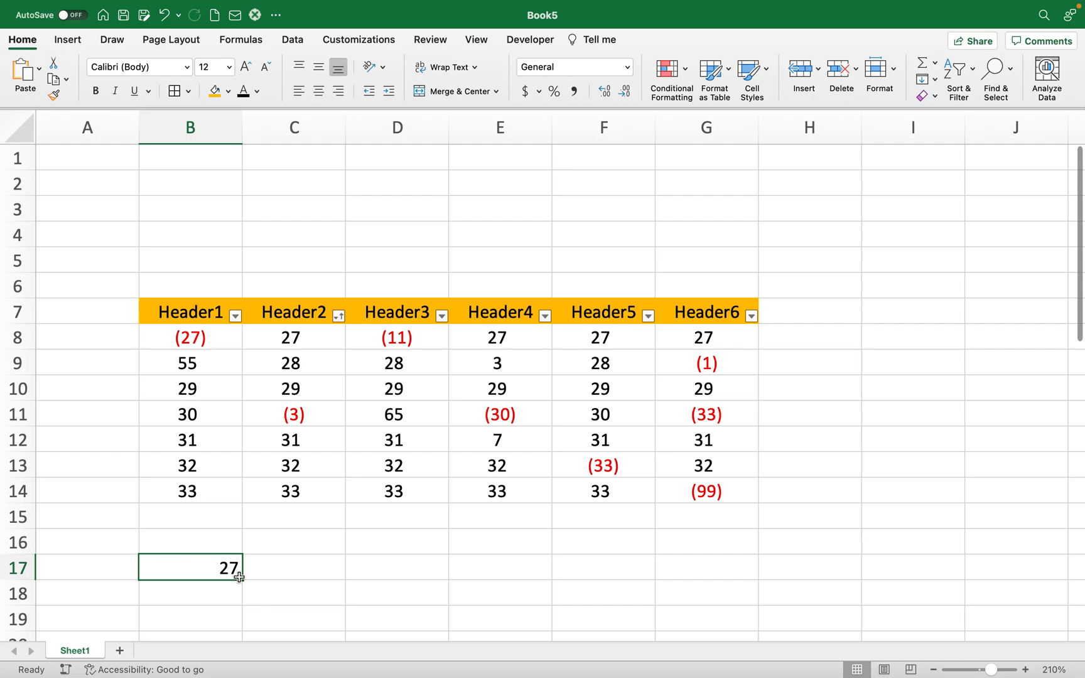
{"action": "double_click", "coordinate": [210, 568]}
{"action": "left_click", "coordinate": [182, 570]}
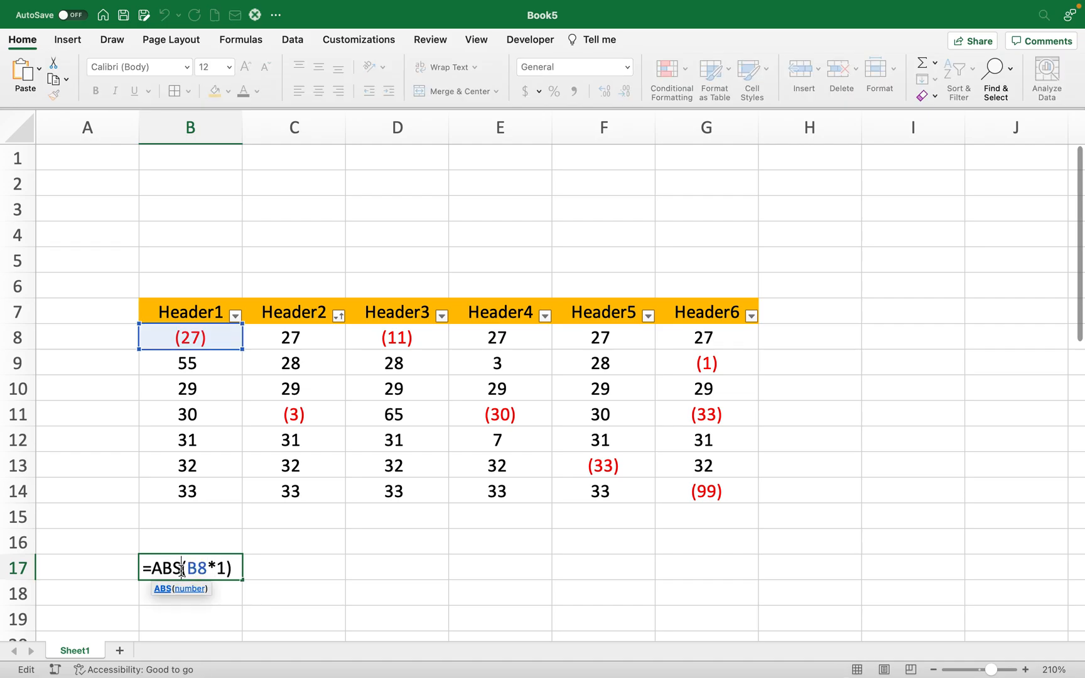
{"action": "key", "text": "BackSpace"}
{"action": "key", "text": "BackSpace"}
{"action": "key", "text": "BackSpace"}
{"action": "left_click", "coordinate": [211, 568]}
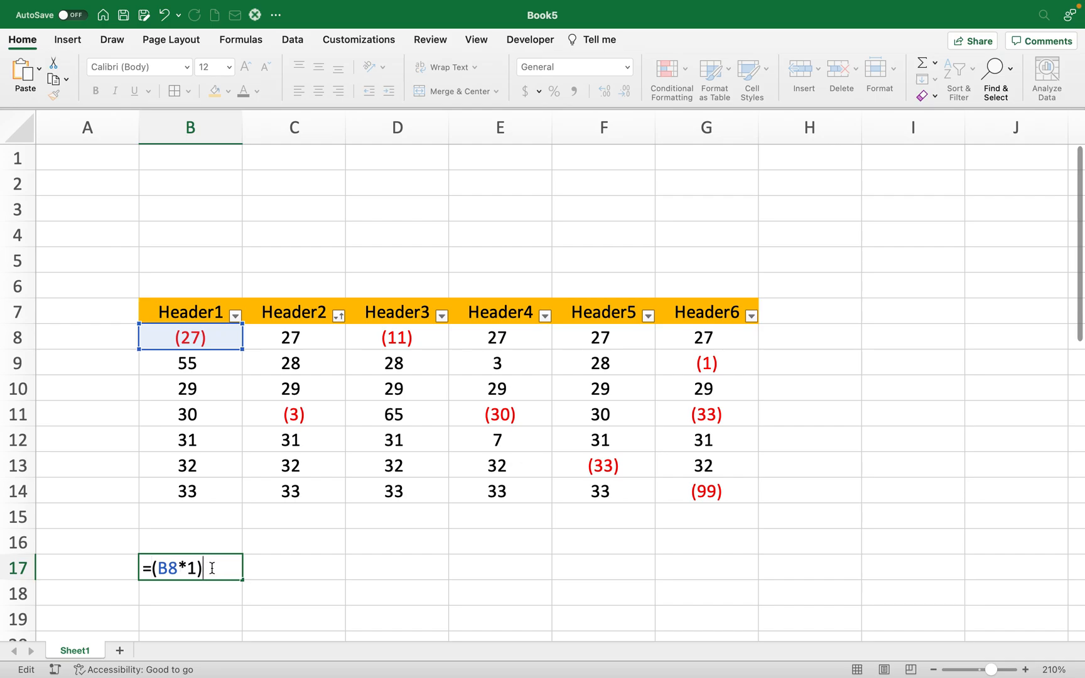
{"action": "type", "text": "*-1"}
{"action": "key", "text": "Return"}
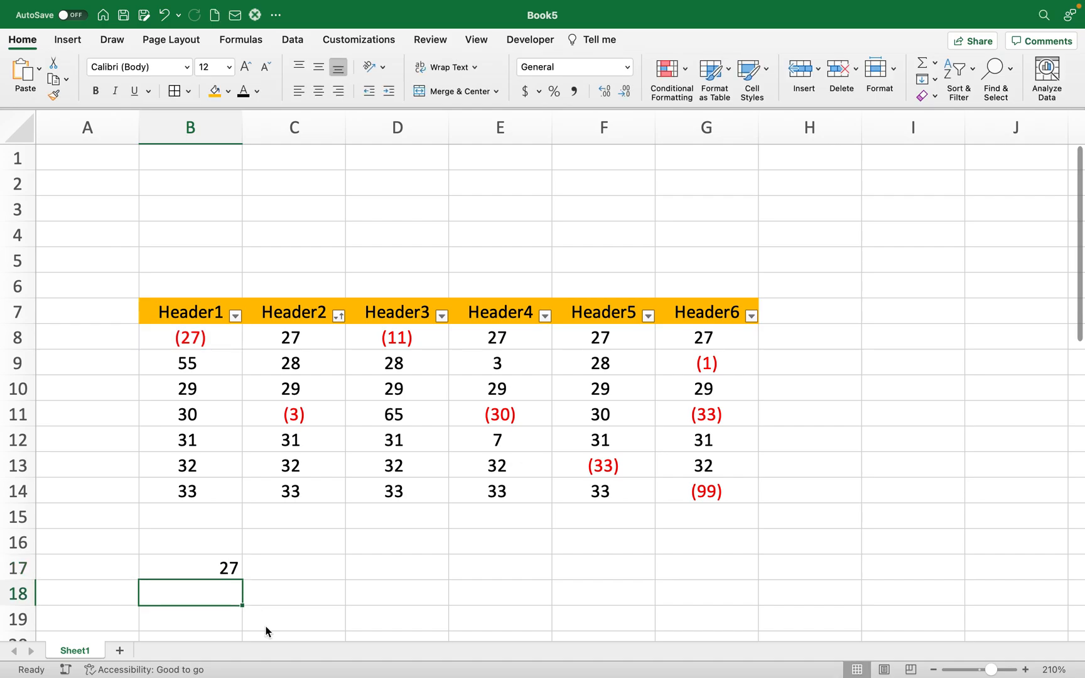